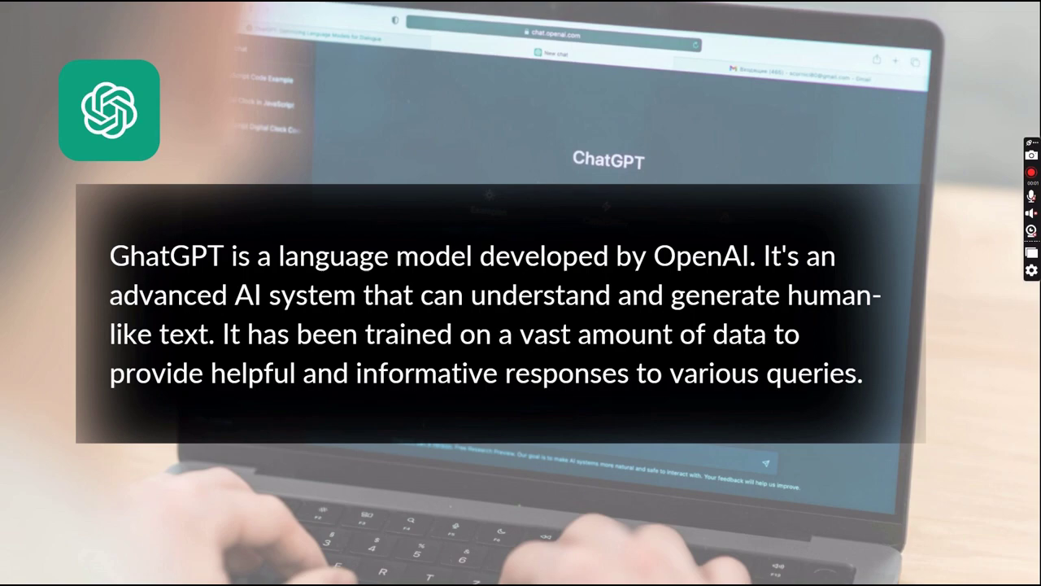
- Switch to Chrome and search Google for "chatgpt"
key("alt+Tab")
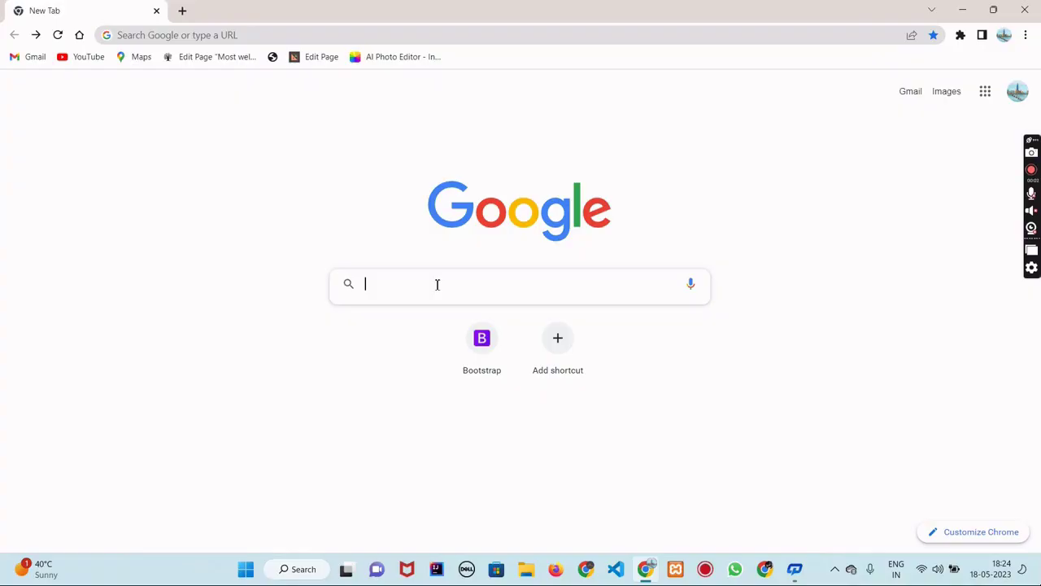
type("chatgpt")
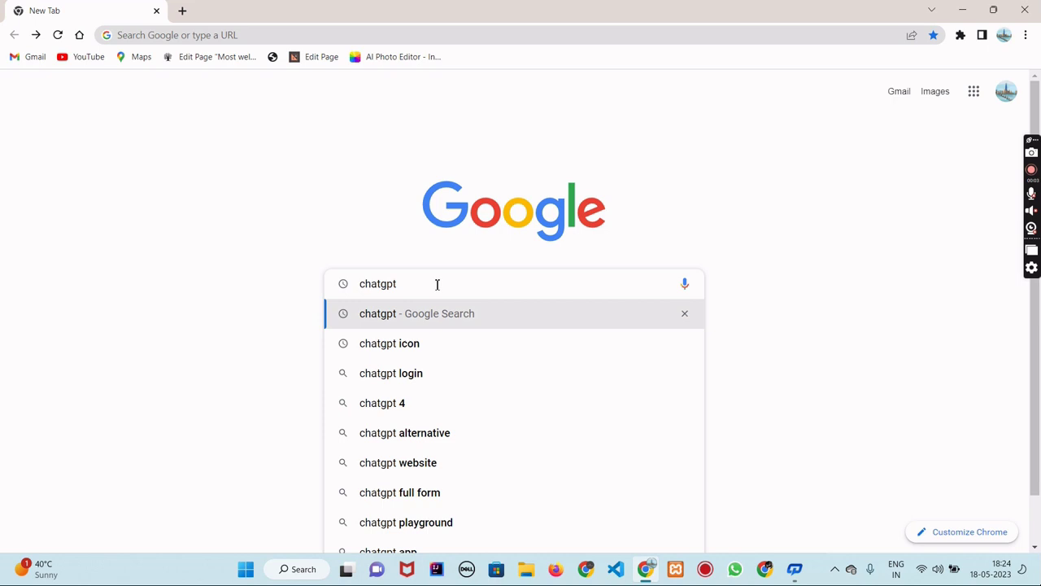
key("Return")
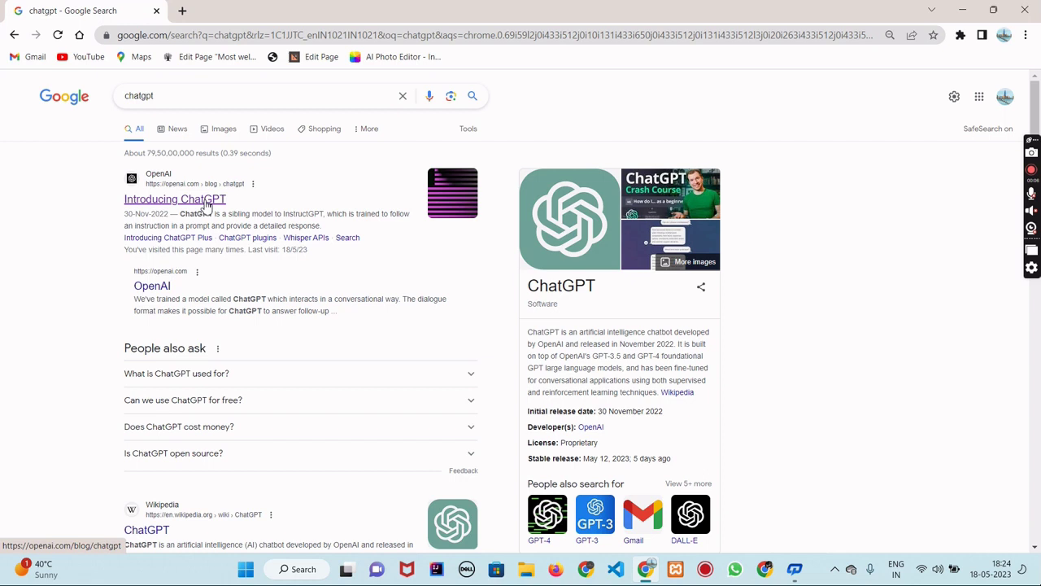
- Open OpenAI's Introducing ChatGPT page from the search results and proceed to sign up
left_click(207, 205)
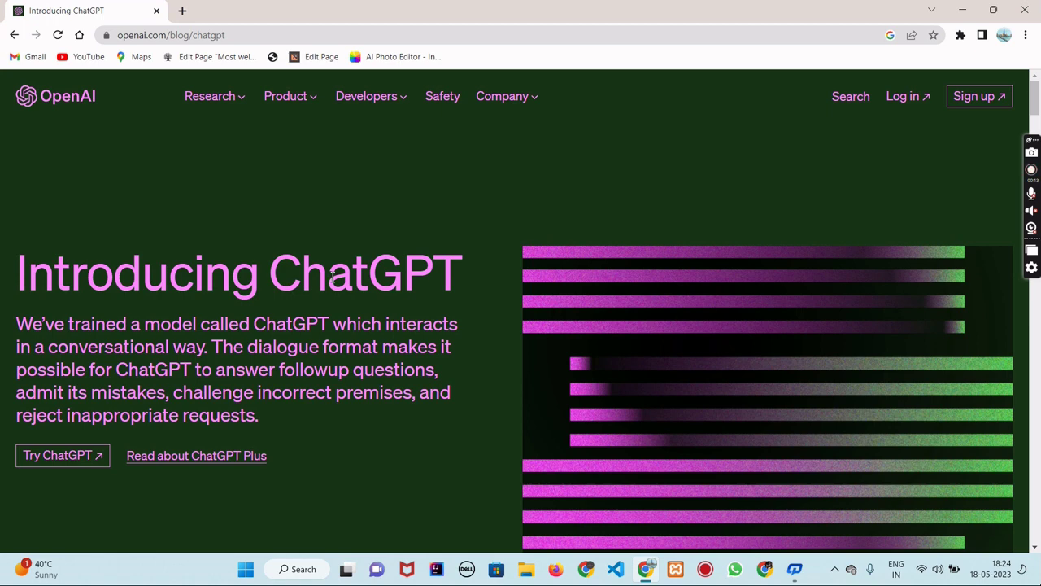
left_click(980, 106)
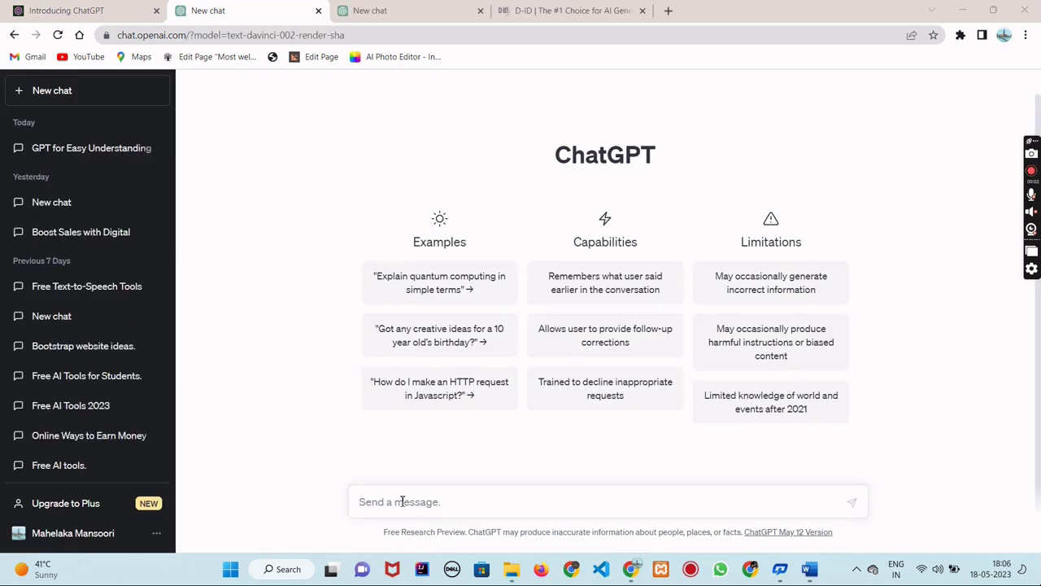
- Send ChatGPT the prompt "give me very often asked interviews questions"
type("give me very often ")
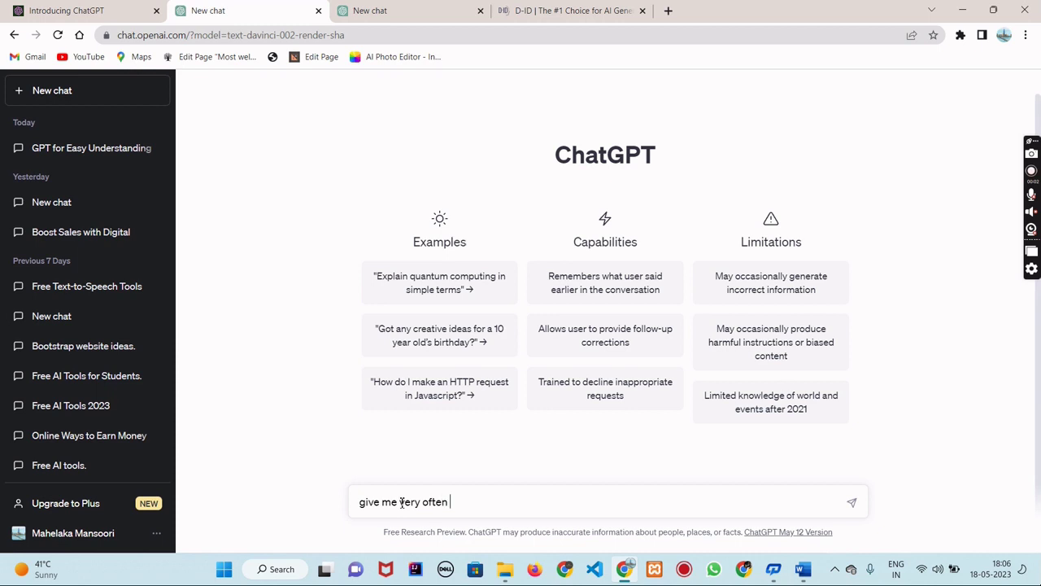
type("asked interviews questions")
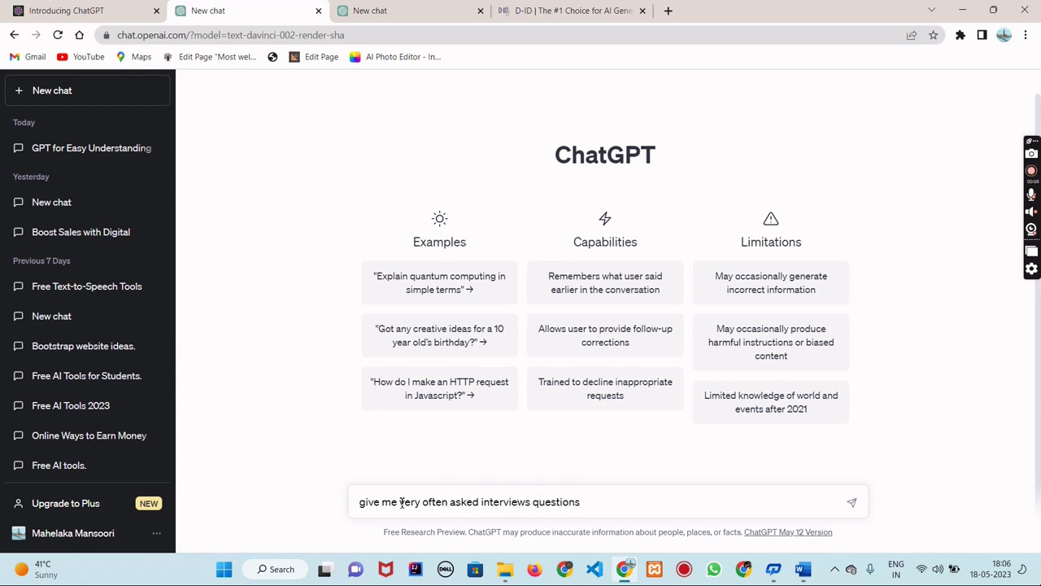
key("Return")
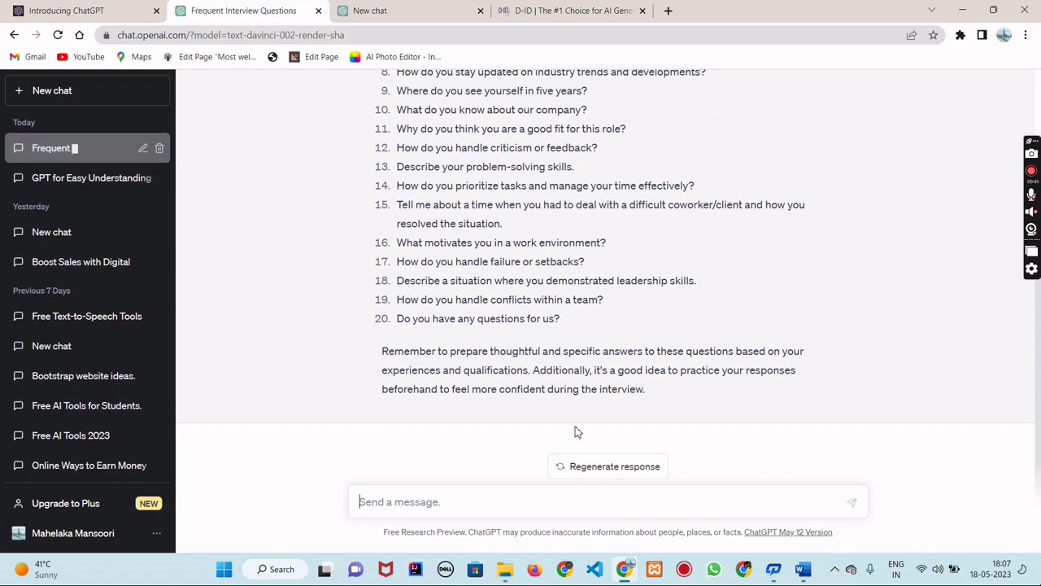
- Review the listed interview questions and regenerate the response
scroll(574, 432, "up", 3)
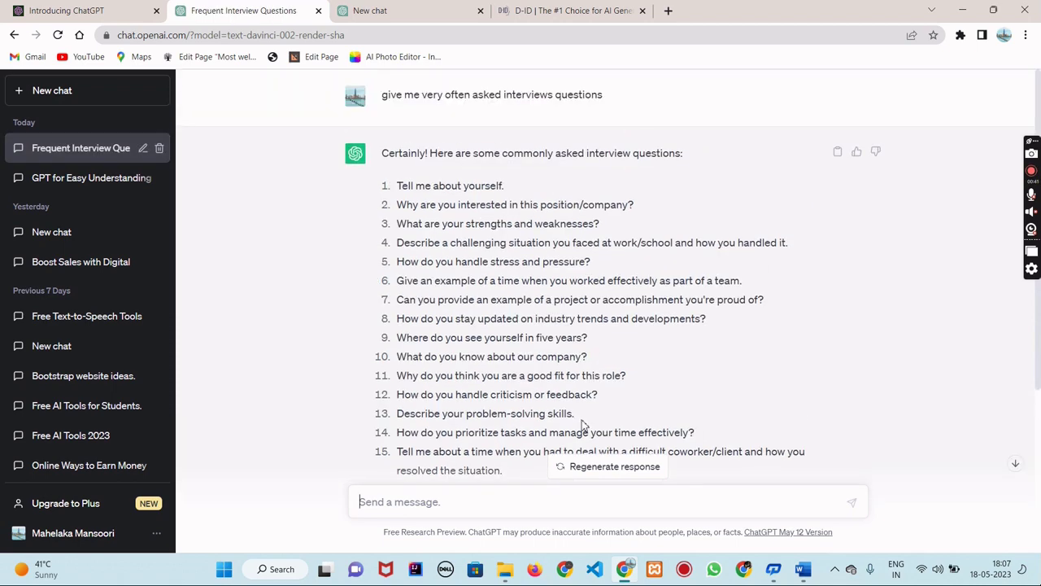
scroll(581, 427, "down", 3)
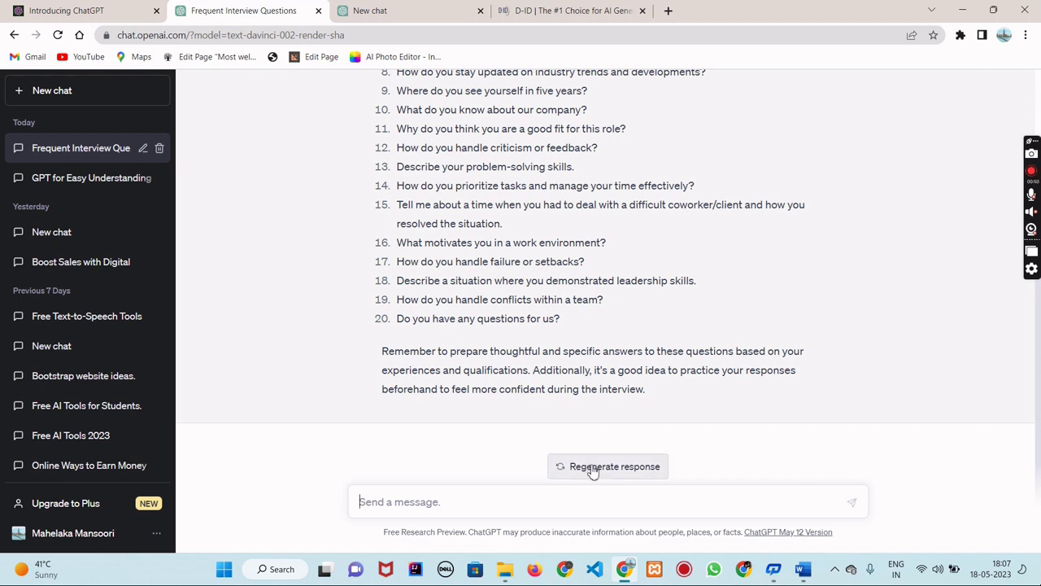
left_click(592, 470)
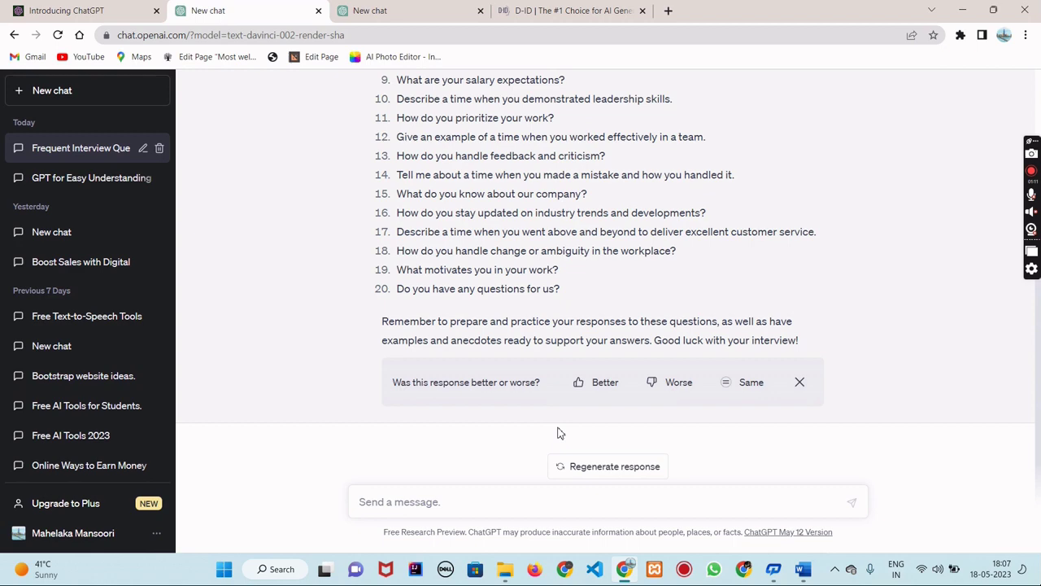
type("write me a ")
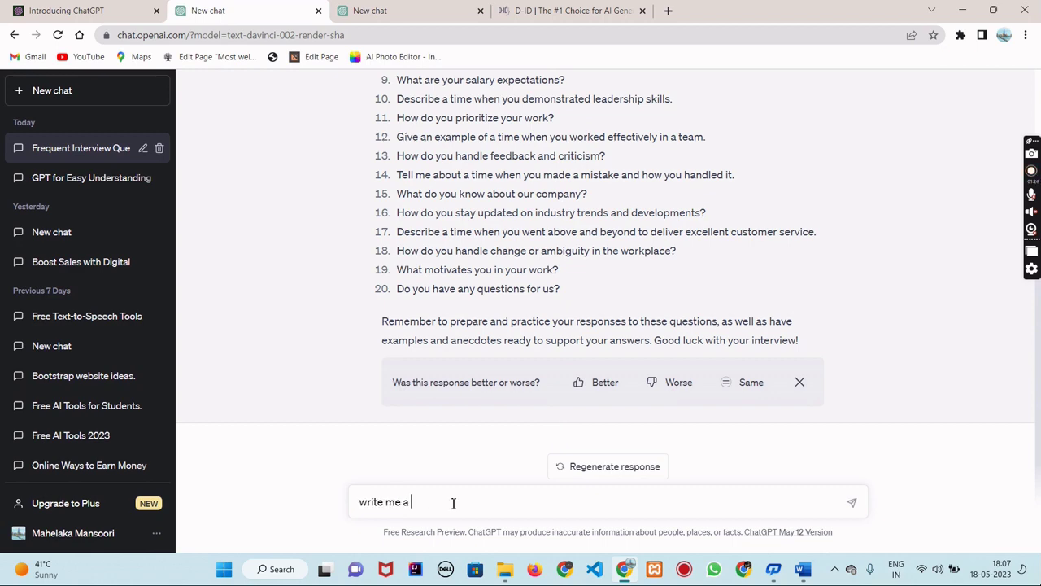
type("list of blog post topics")
key("ctrl+BackSpace")
key("ctrl+BackSpace")
key("ctrl+BackSpace")
key("ctrl+BackSpace")
key("ctrl+BackSpace")
key("ctrl+BackSpace")
key("BackSpace")
key("BackSpace")
key("BackSpace")
key("BackSpace")
key("BackSpace")
key("BackSpace")
key("BackSpace")
key("BackSpace")
key("BackSpace")
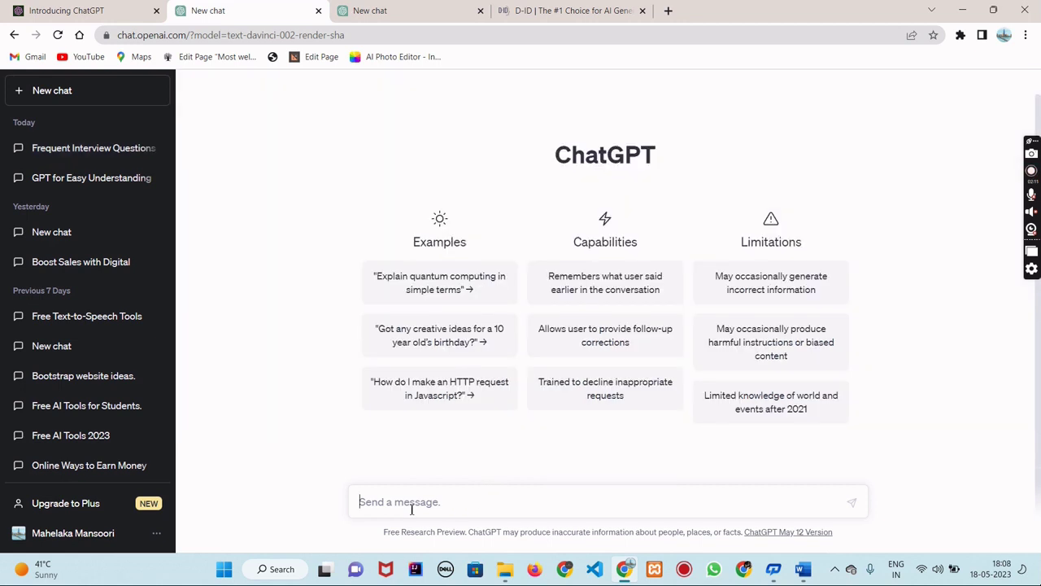
- Send the prompt "korean noodles" in the empty new chat
type("korean s")
key("BackSpace")
type("noodles")
key("Return")
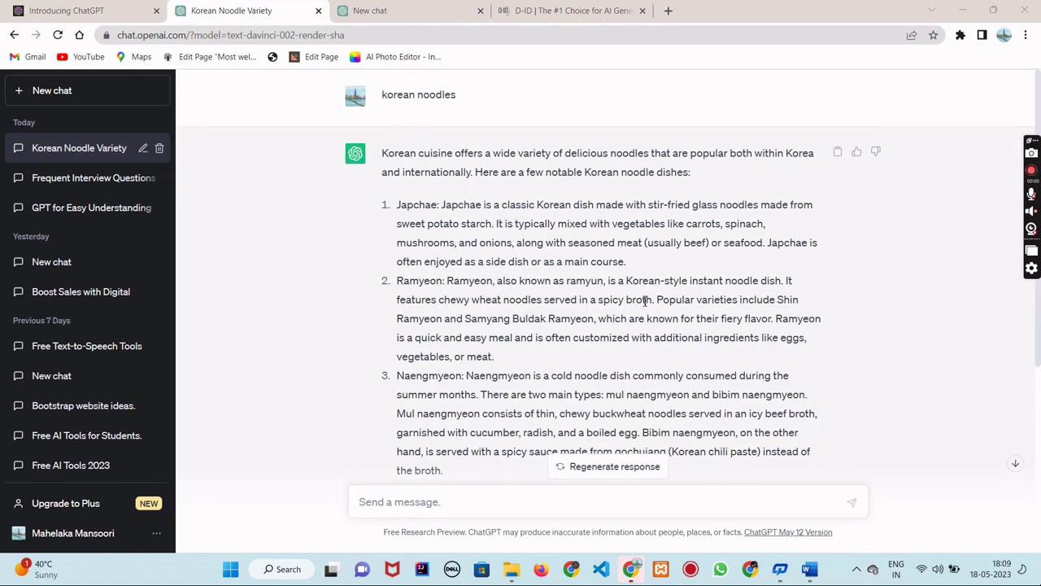
- Read through the Korean noodle dishes and send the follow-up prompt "how to cook no 1"
scroll(488, 382, "down", 3)
scroll(487, 382, "up", 1)
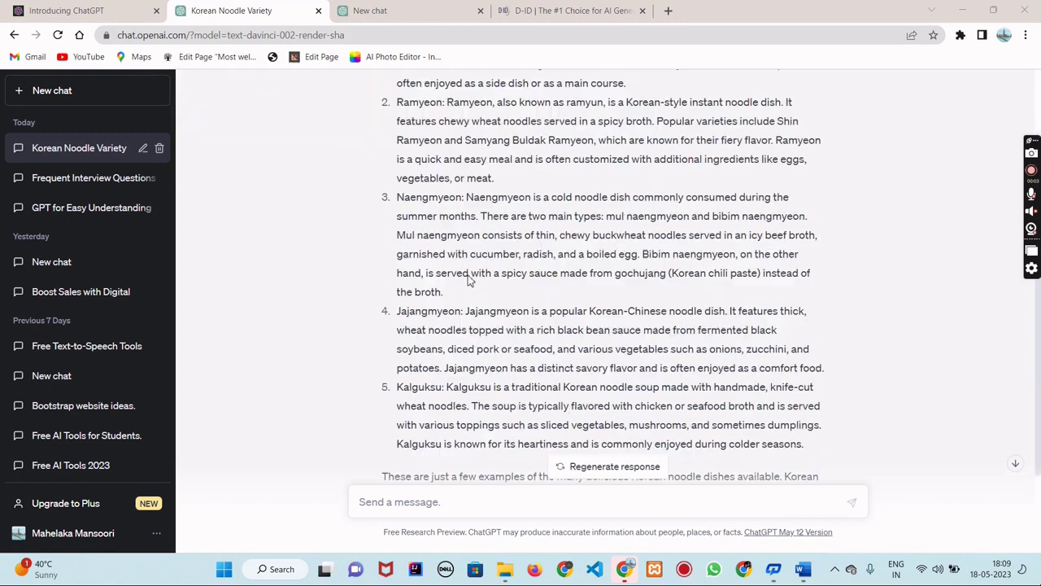
scroll(488, 382, "down", 2)
scroll(487, 382, "up", 3)
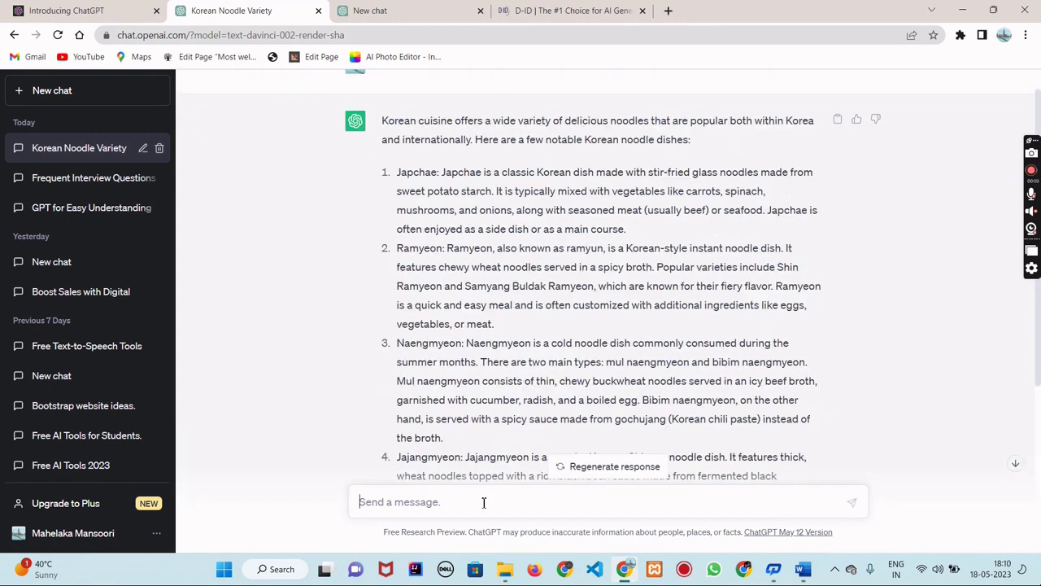
type("how to cook no 1")
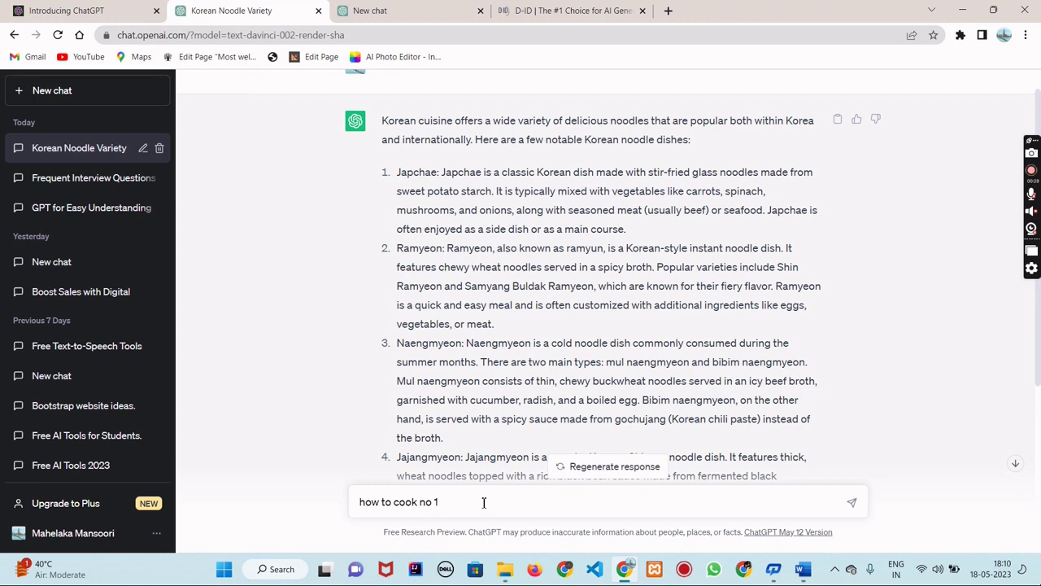
key("Return")
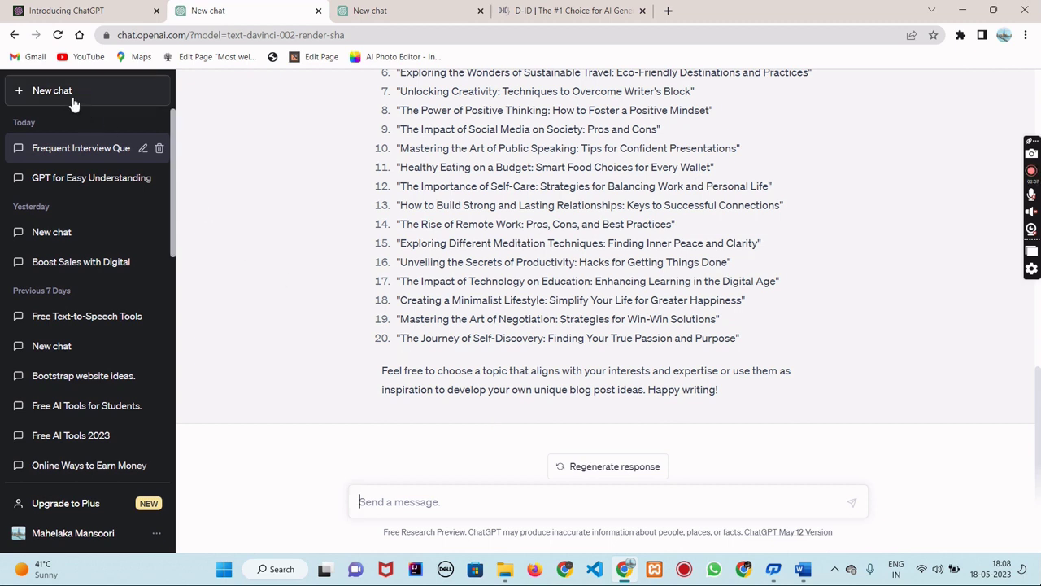
left_click(33, 90)
type("k")
key("BackSpace")
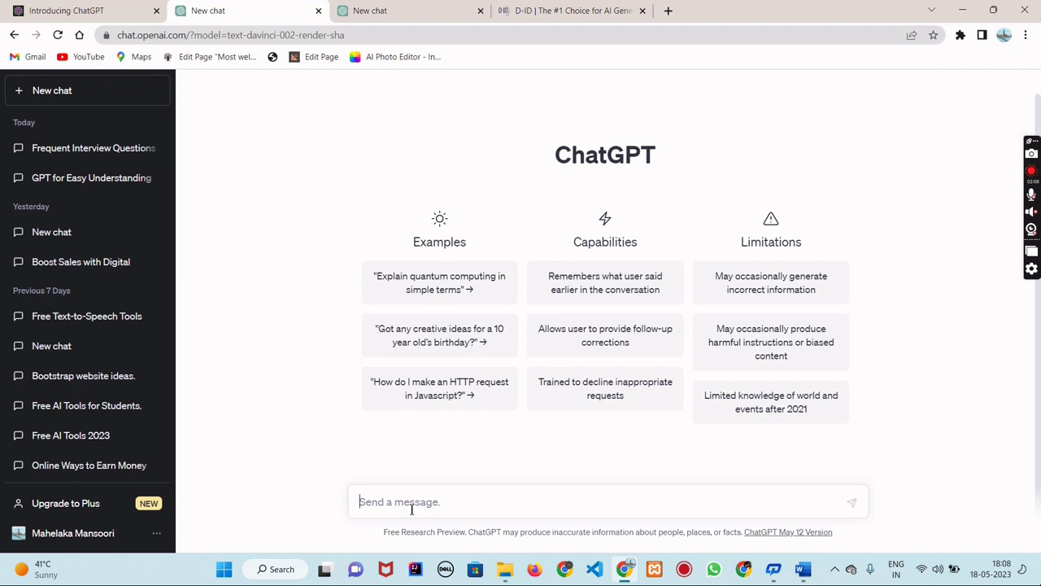
left_click(150, 154)
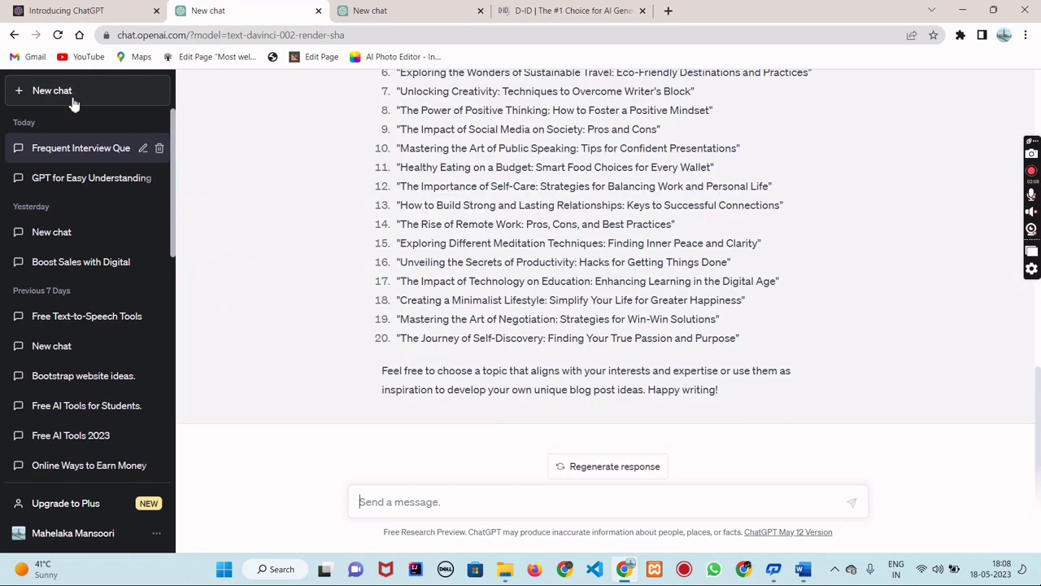
- Ask about "korean noodles" in a new chat and read through the answer
left_click(72, 93)
type("kore")
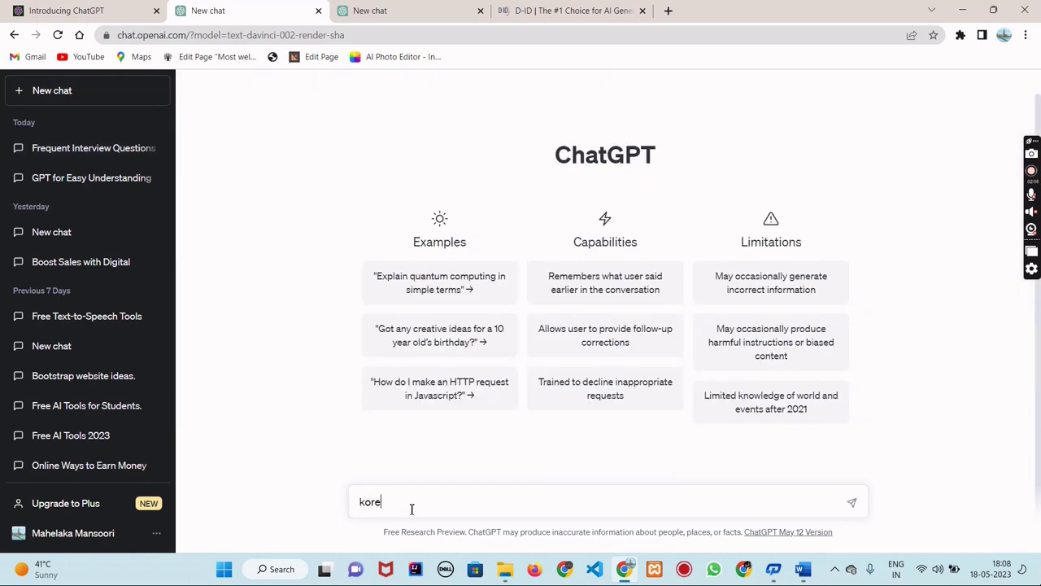
type("an noodles")
key("Return")
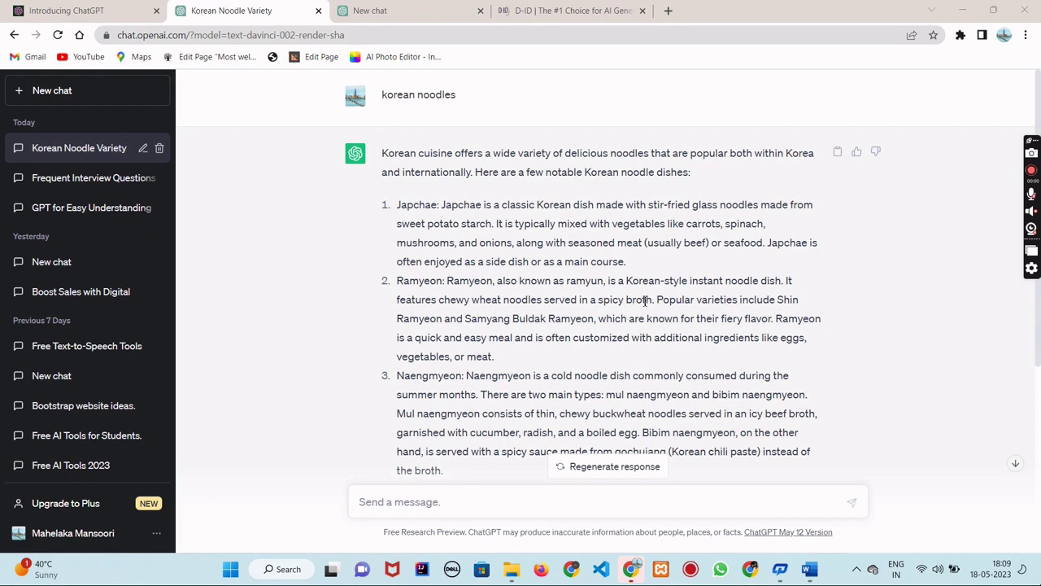
scroll(673, 279, "down", 3)
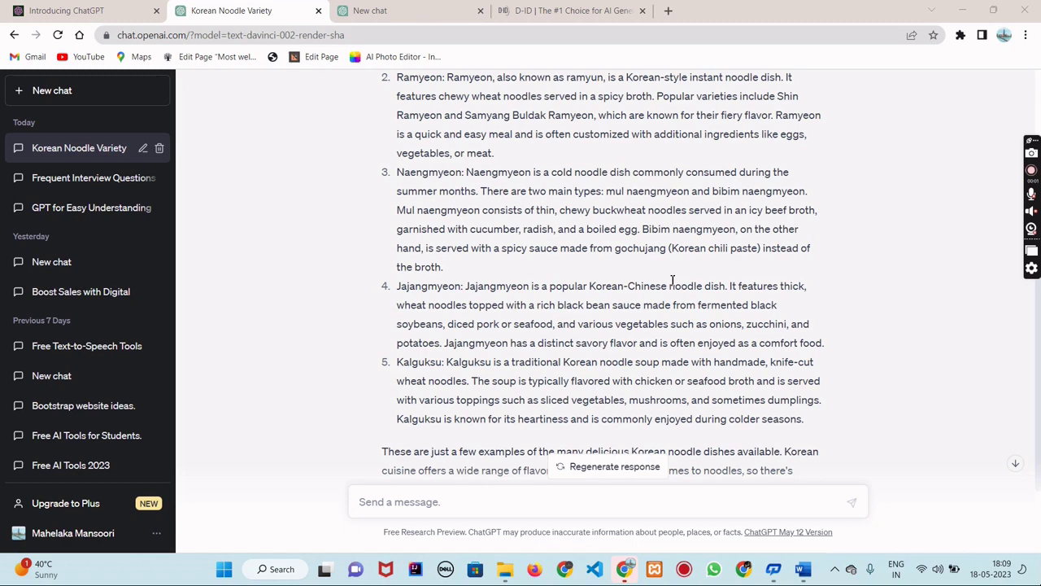
scroll(435, 264, "down", 2)
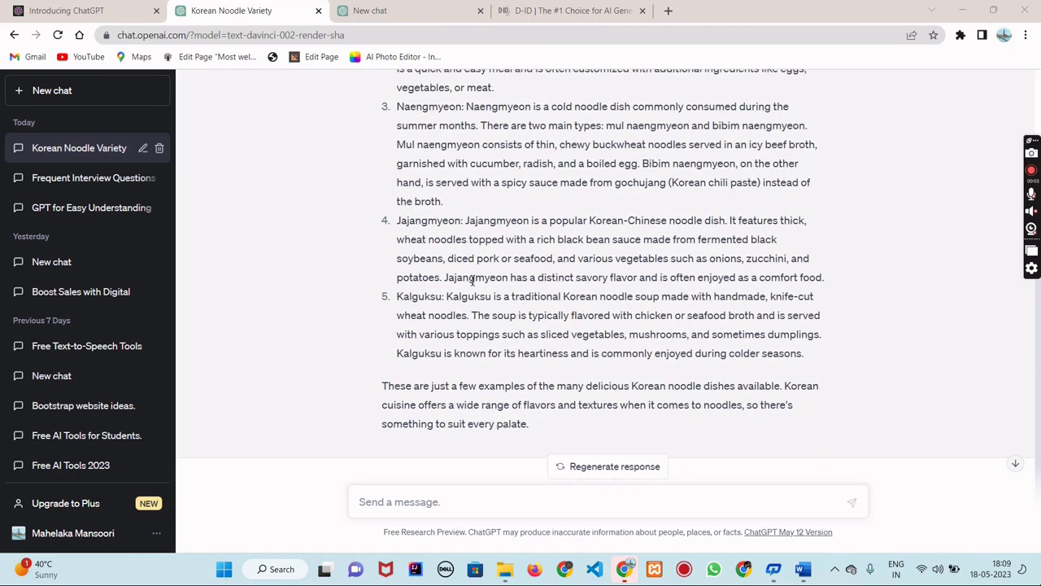
scroll(458, 267, "up", 2)
scroll(472, 279, "up", 2)
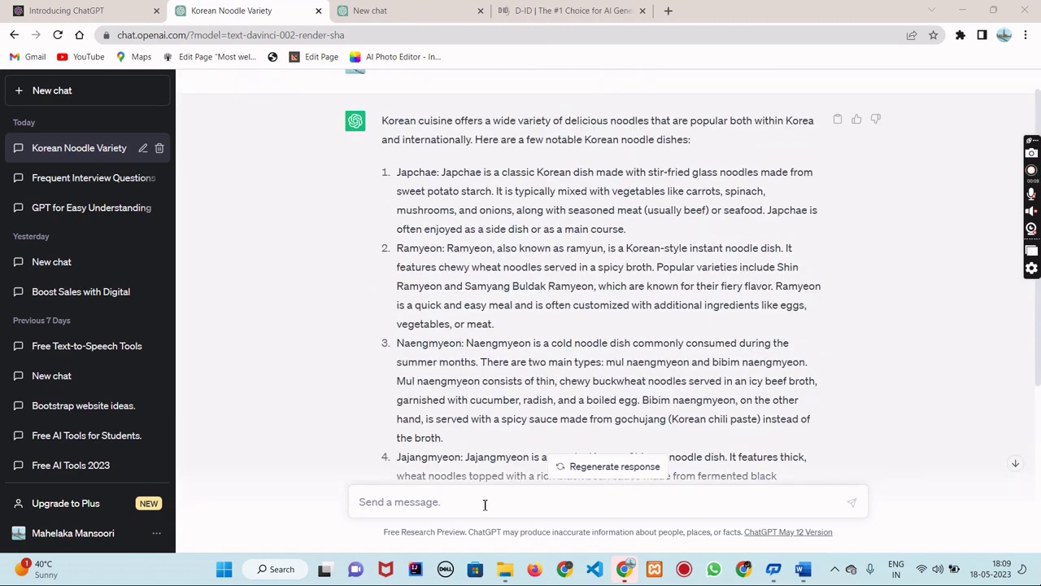